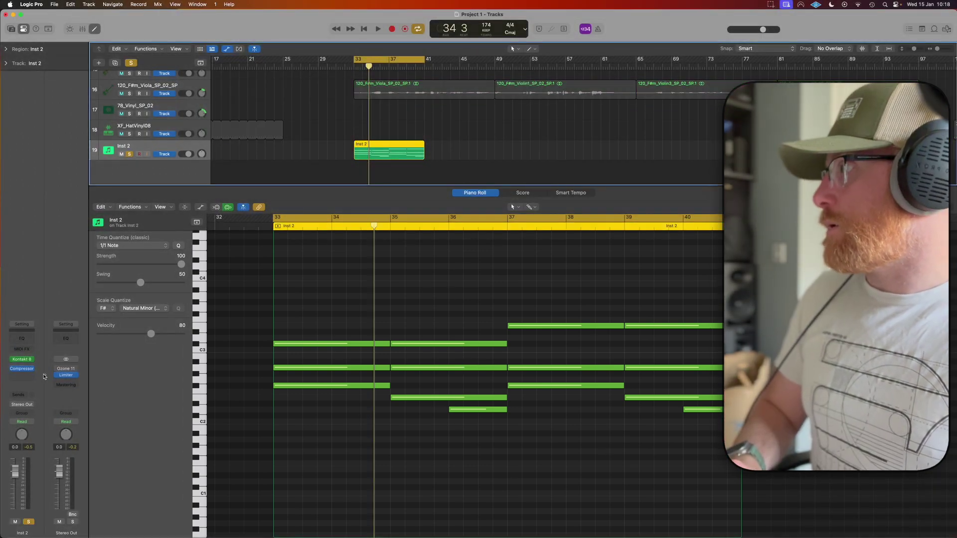
# Step: Open Inst 2's Kontakt 8 instrument window to show the Crosstalk Piano library
pyautogui.click(22, 360)
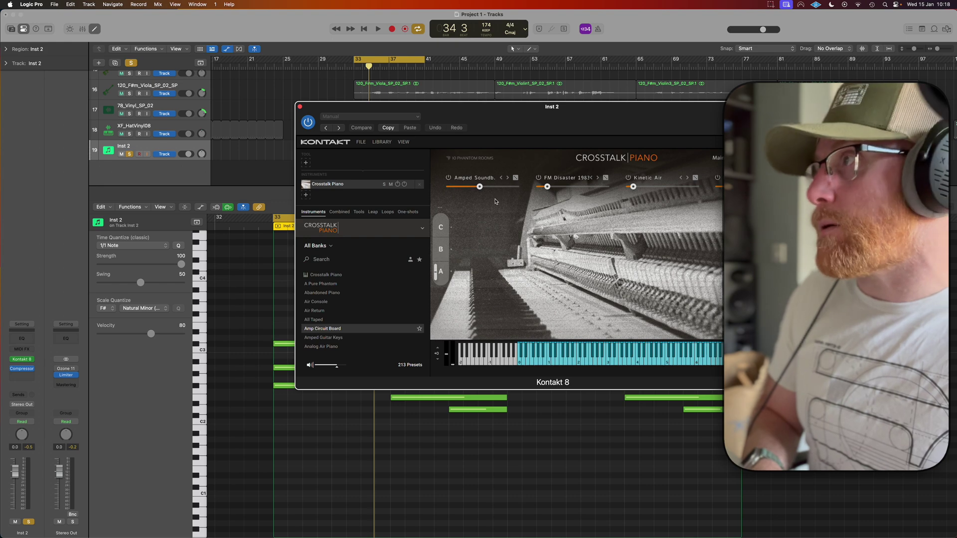
# Step: Close the Kontakt window, unsolo and unmute Inst 2, and play from bar 33 with all tracks
pyautogui.click(300, 106)
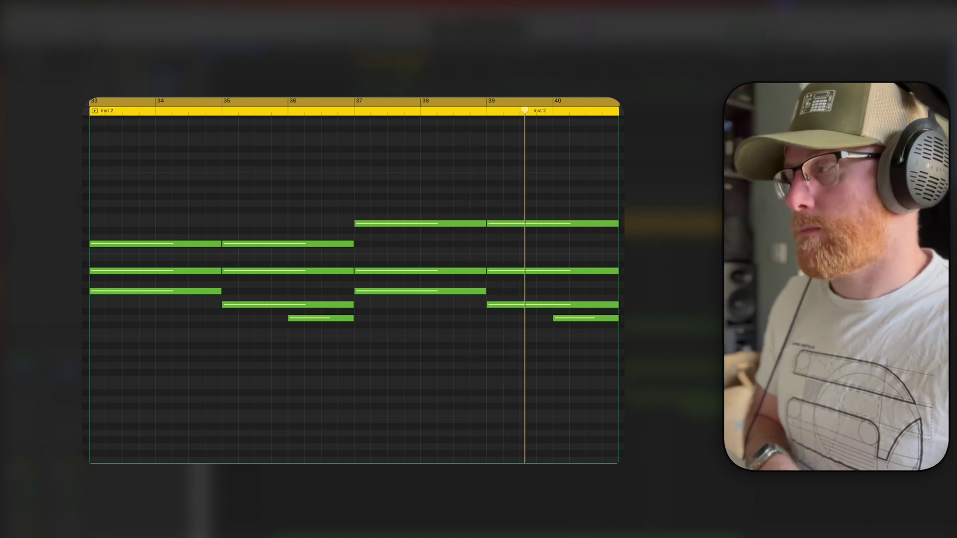
pyautogui.press('space')
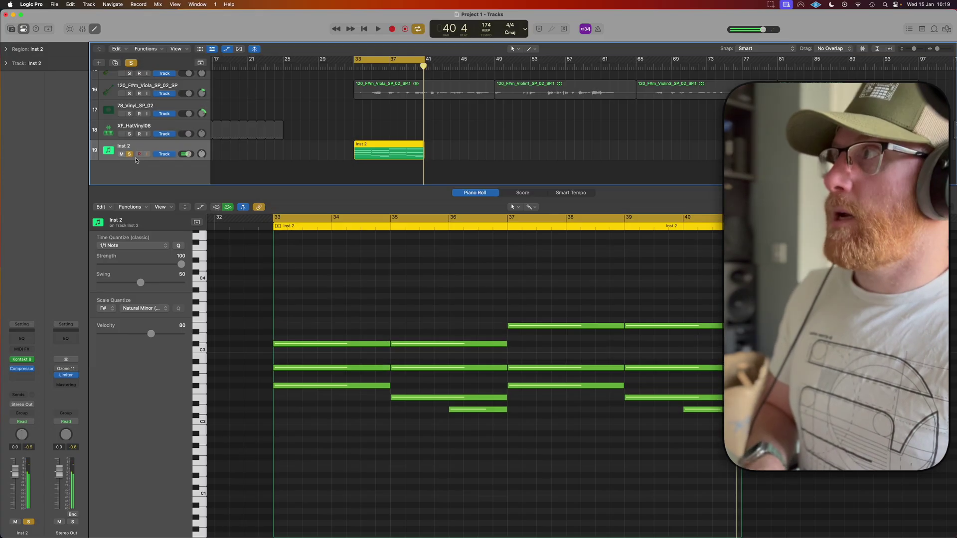
pyautogui.click(122, 155)
pyautogui.click(129, 154)
pyautogui.click(122, 155)
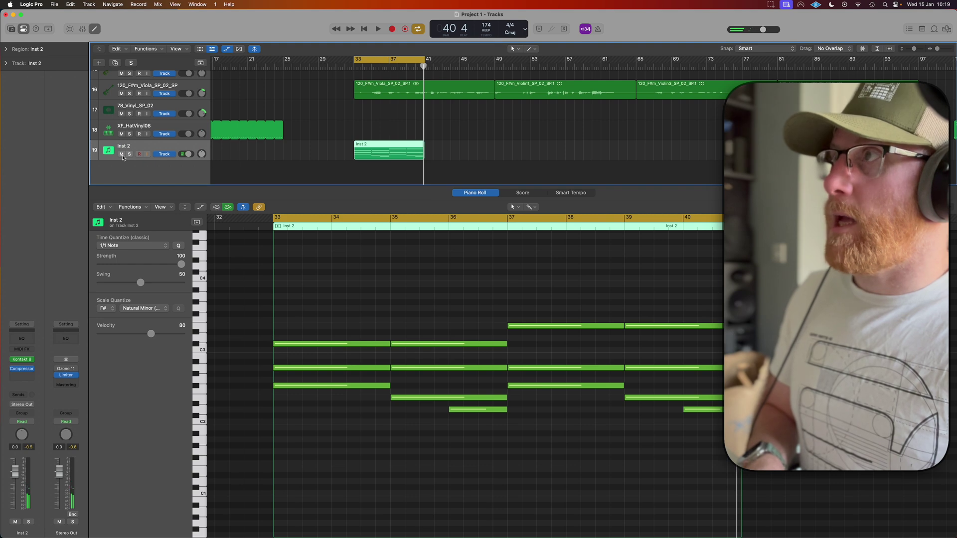
pyautogui.press('space')
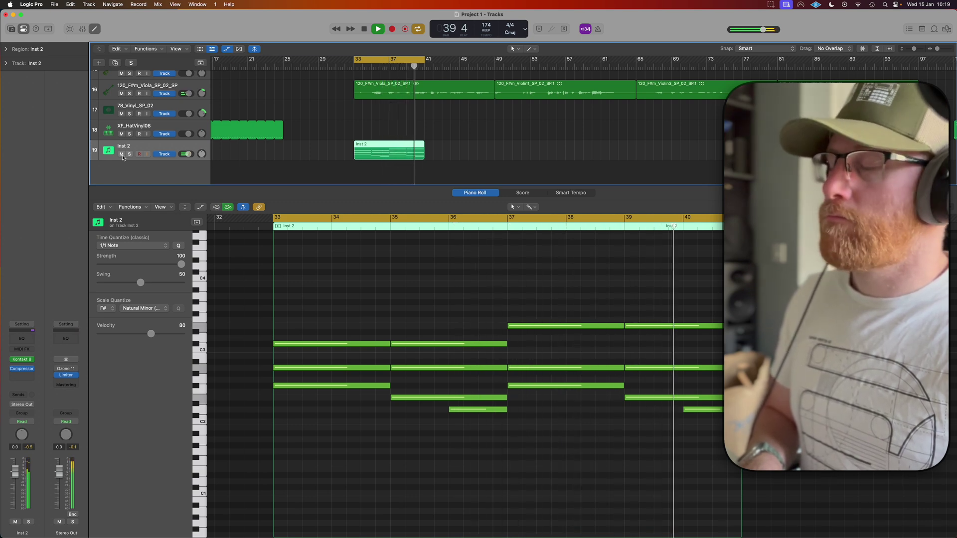
pyautogui.press('space')
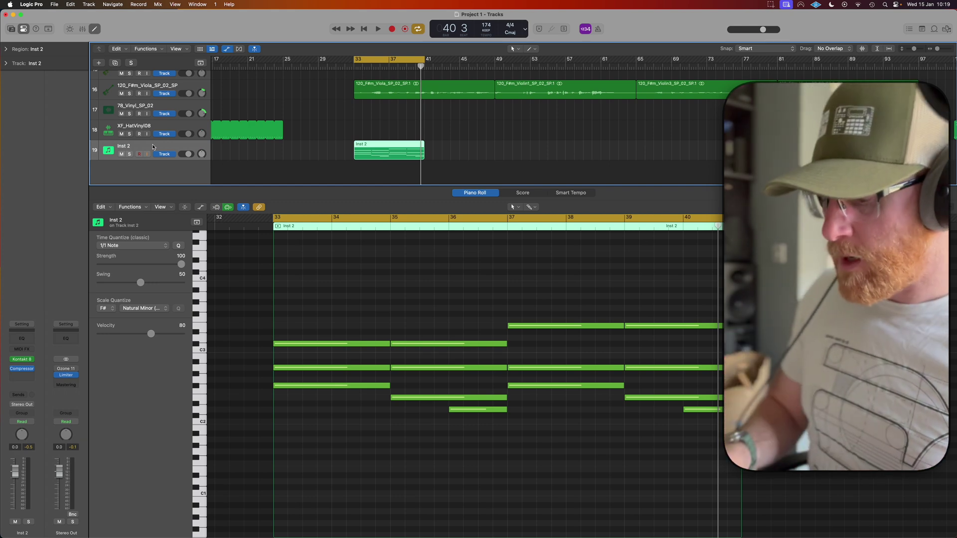
# Step: Add a new Inst 3 software instrument track, mute Inst 2, and show Inst 3's empty piano roll
pyautogui.press('super+d')
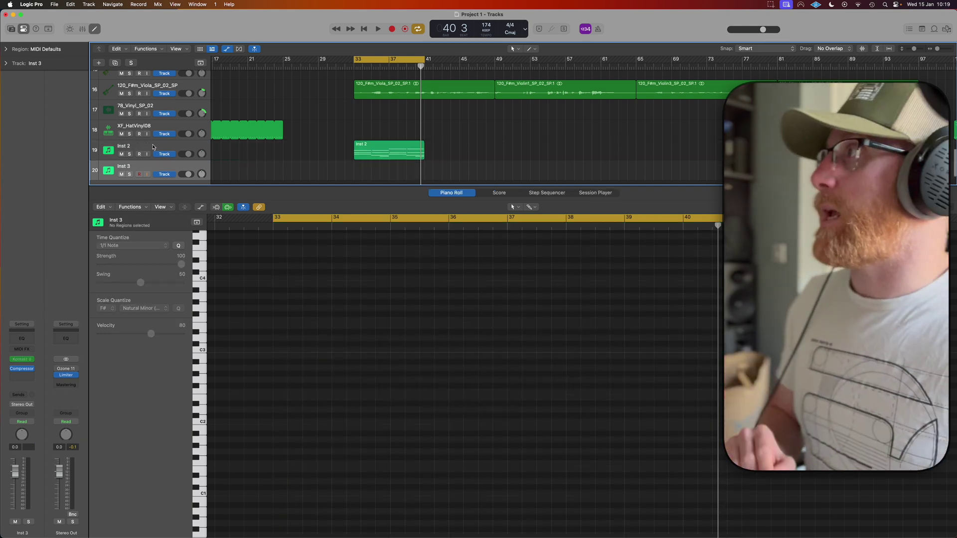
pyautogui.click(121, 154)
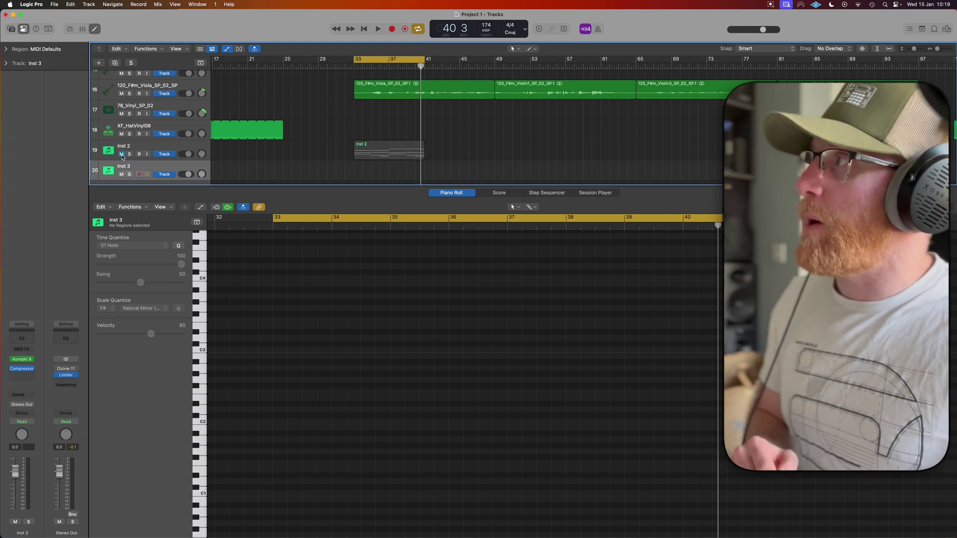
pyautogui.click(170, 148)
pyautogui.press('e')
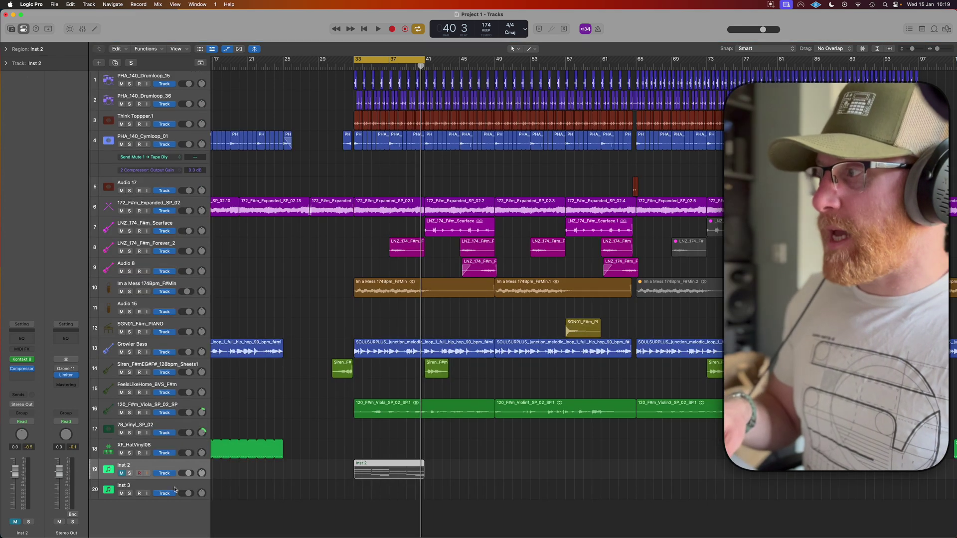
pyautogui.click(174, 490)
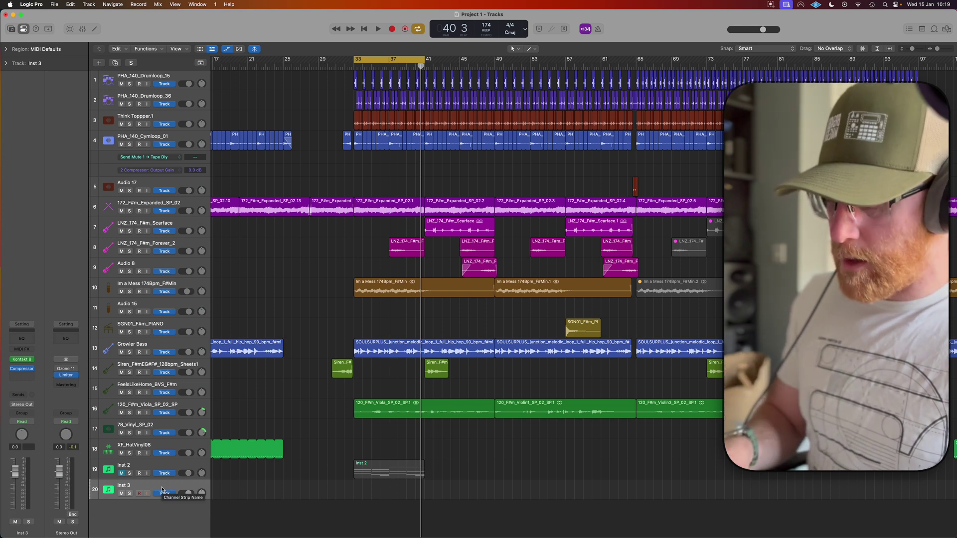
pyautogui.press('e')
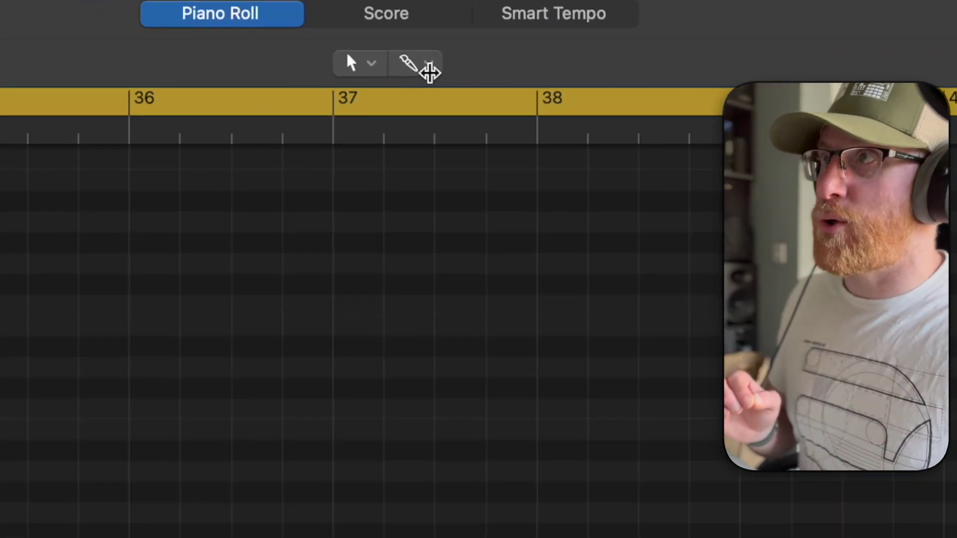
pyautogui.click(428, 63)
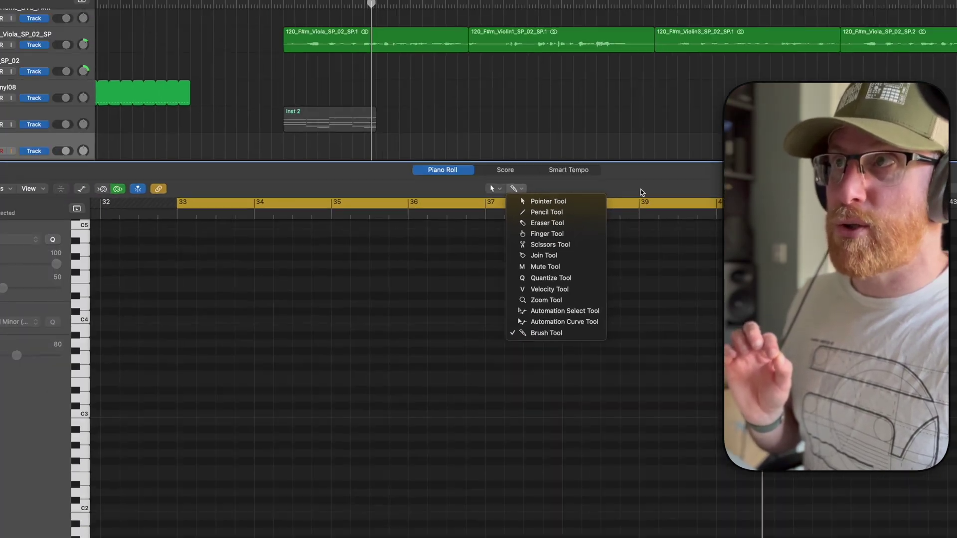
pyautogui.click(510, 211)
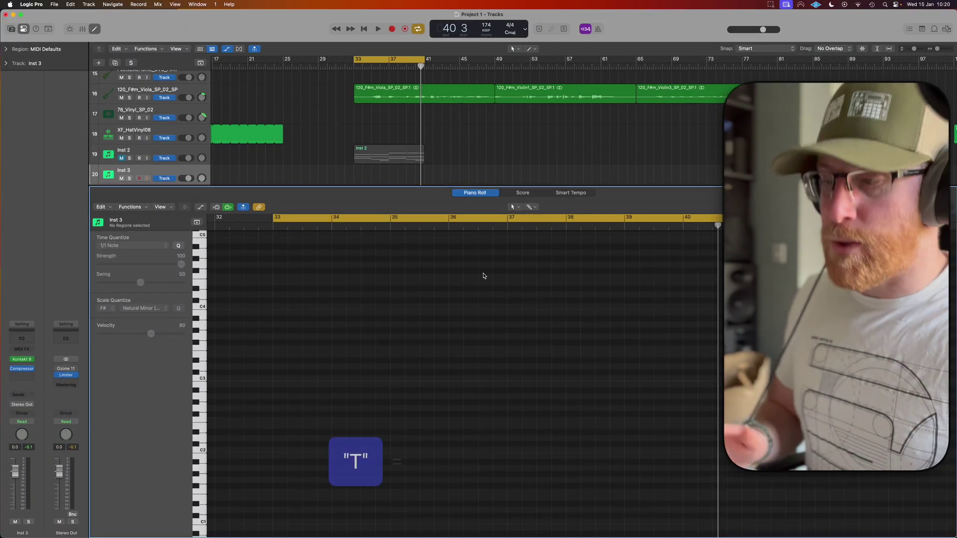
pyautogui.press('t')
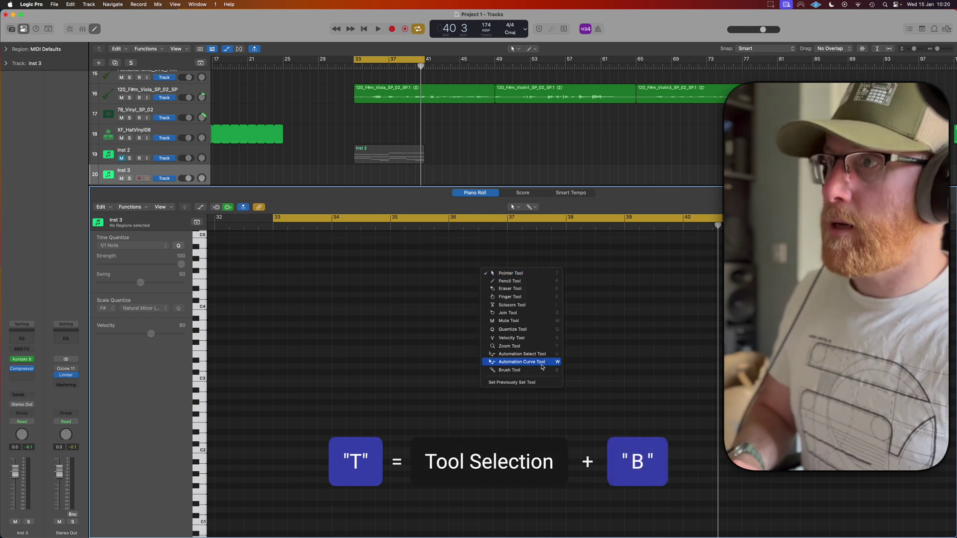
pyautogui.press('b')
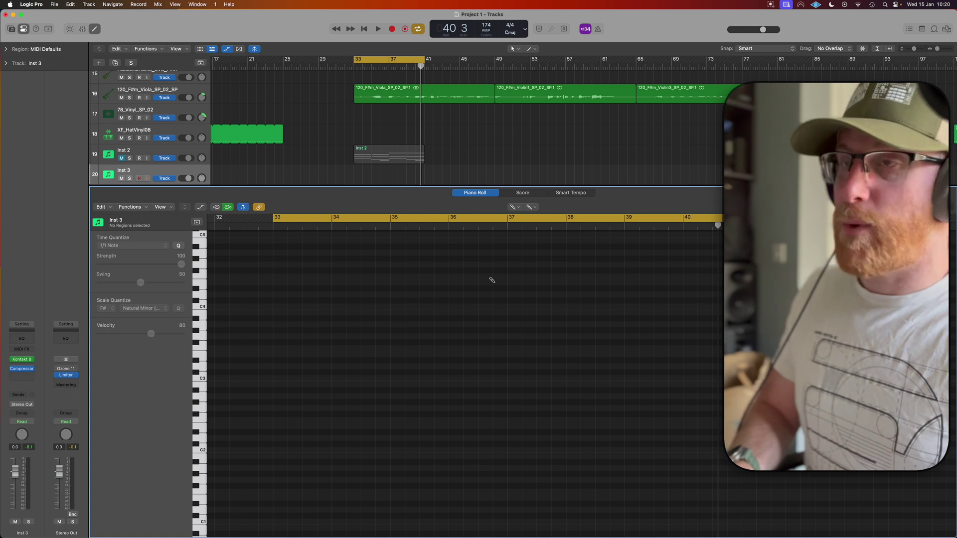
pyautogui.press('t')
pyautogui.press('t')
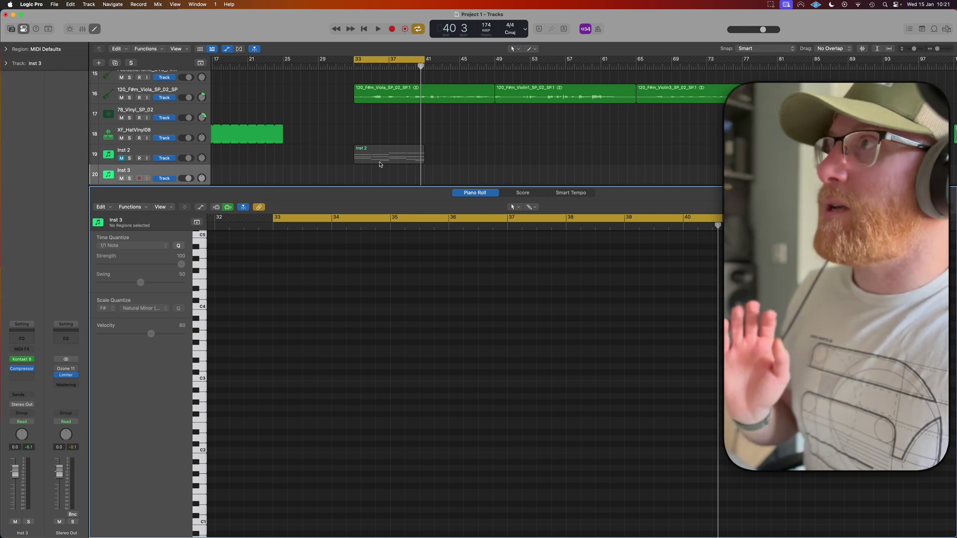
# Step: Draw an empty MIDI region on Inst 3 at bar 33 and extend it to bar 41
pyautogui.click(357, 174)
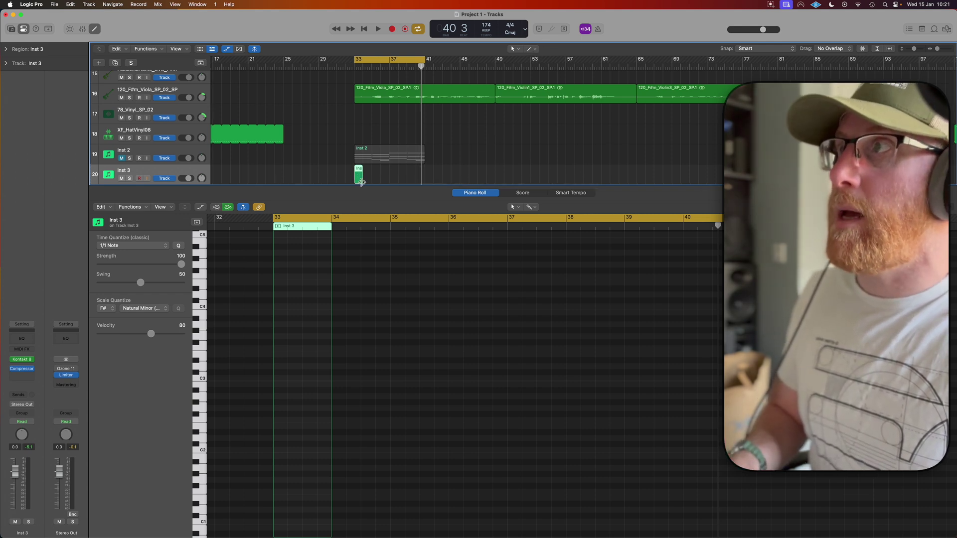
pyautogui.moveTo(362, 182); pyautogui.dragTo(425, 183)
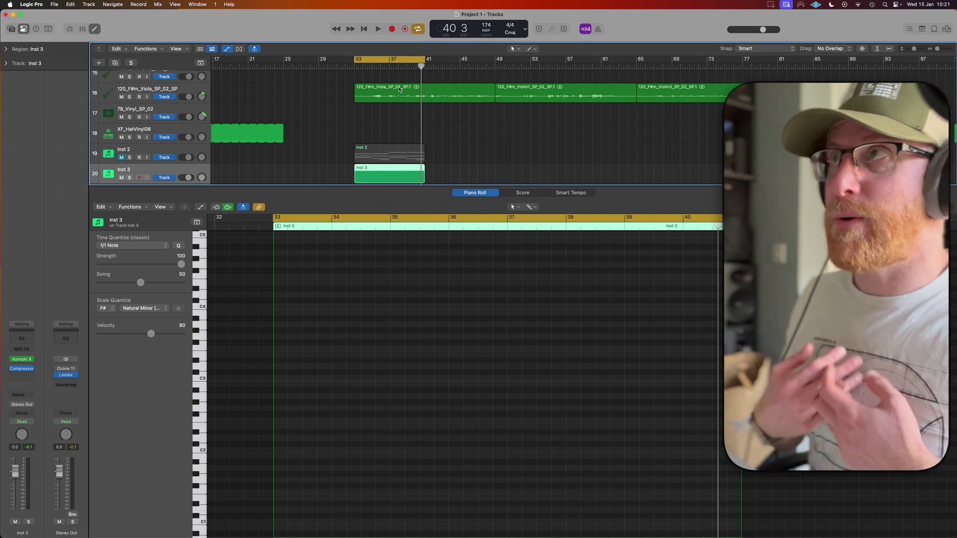
pyautogui.click(106, 310)
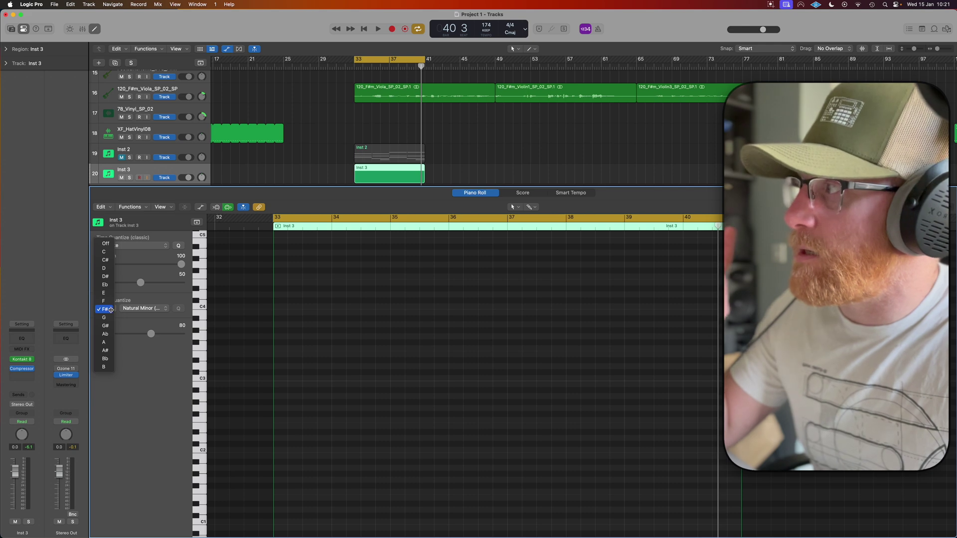
pyautogui.click(108, 309)
pyautogui.click(145, 309)
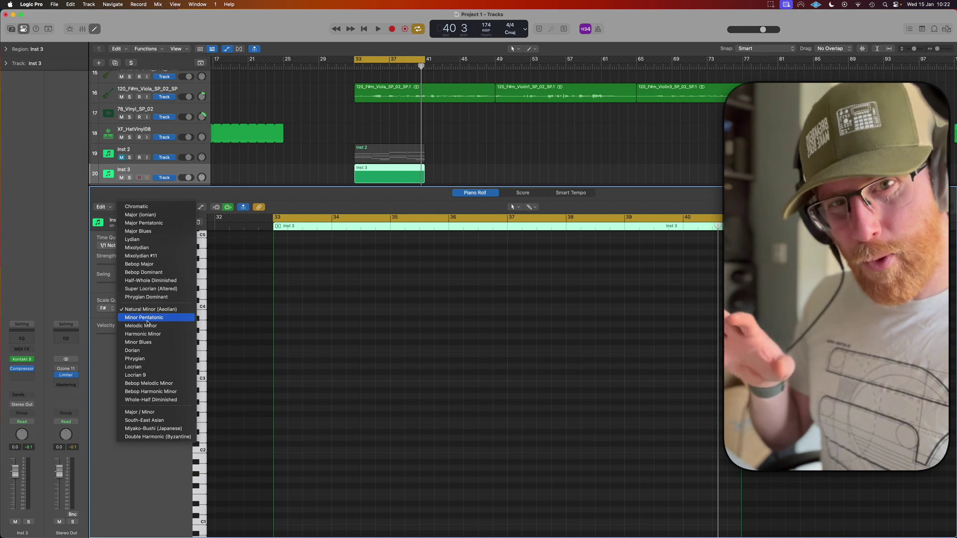
pyautogui.press('Escape')
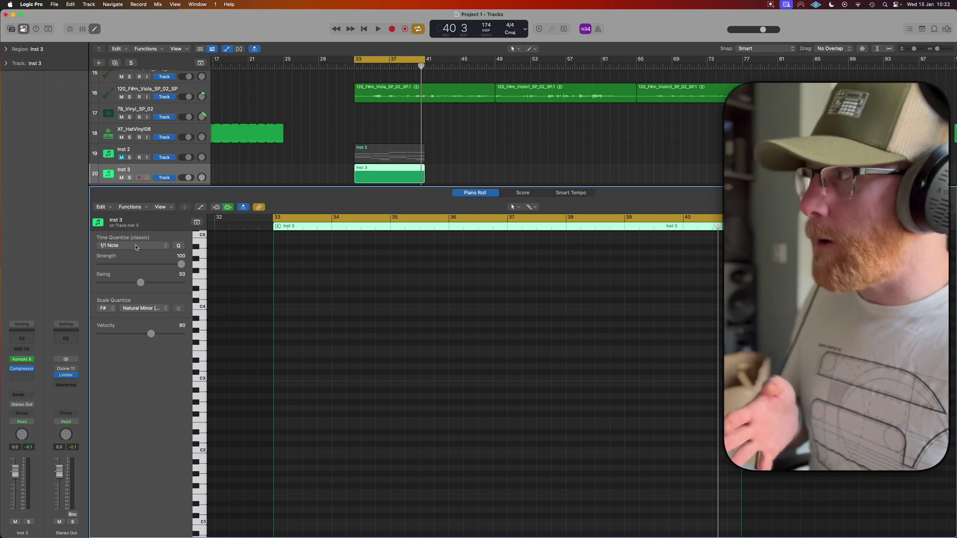
pyautogui.click(135, 246)
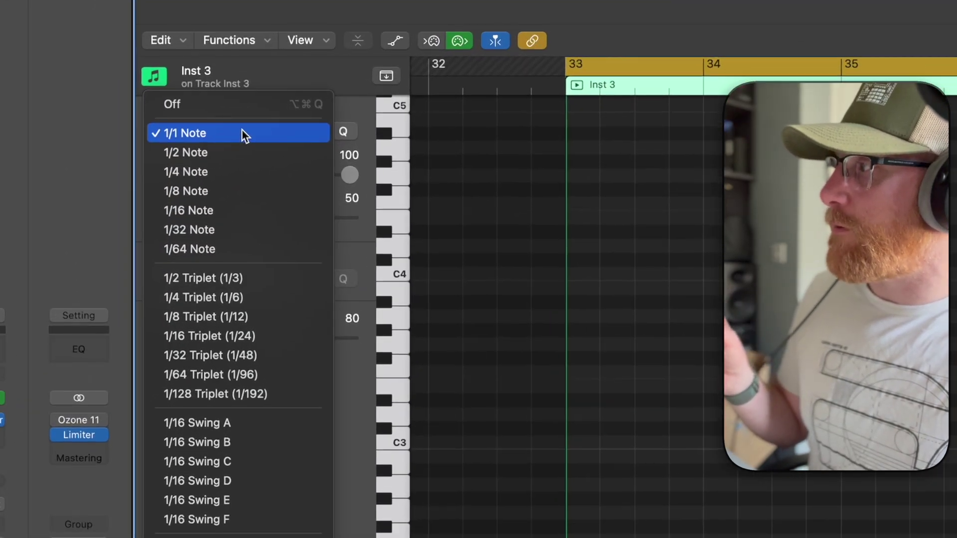
pyautogui.click(242, 132)
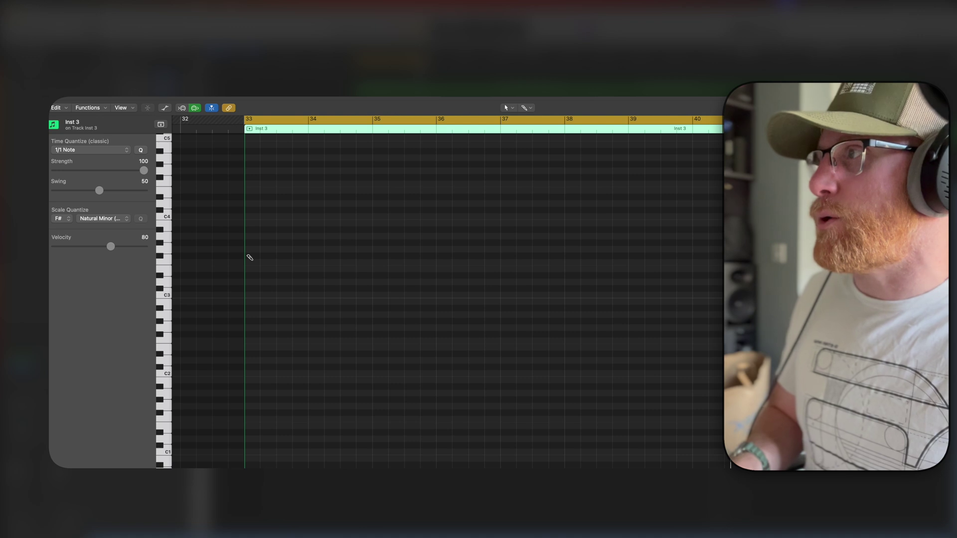
# Step: Draw a one-bar note at bar 33 in the Inst 3 Piano Roll and play it back
pyautogui.click(250, 257)
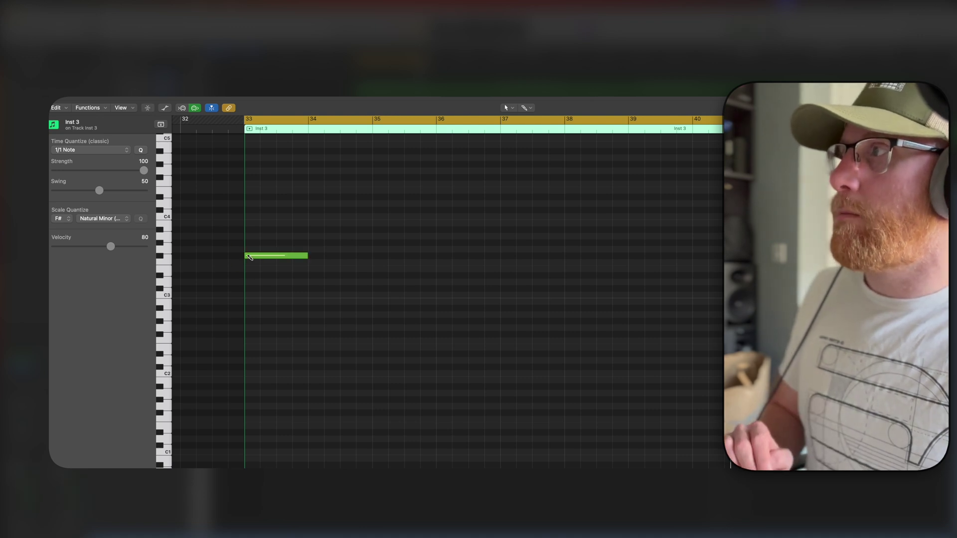
pyautogui.press('space')
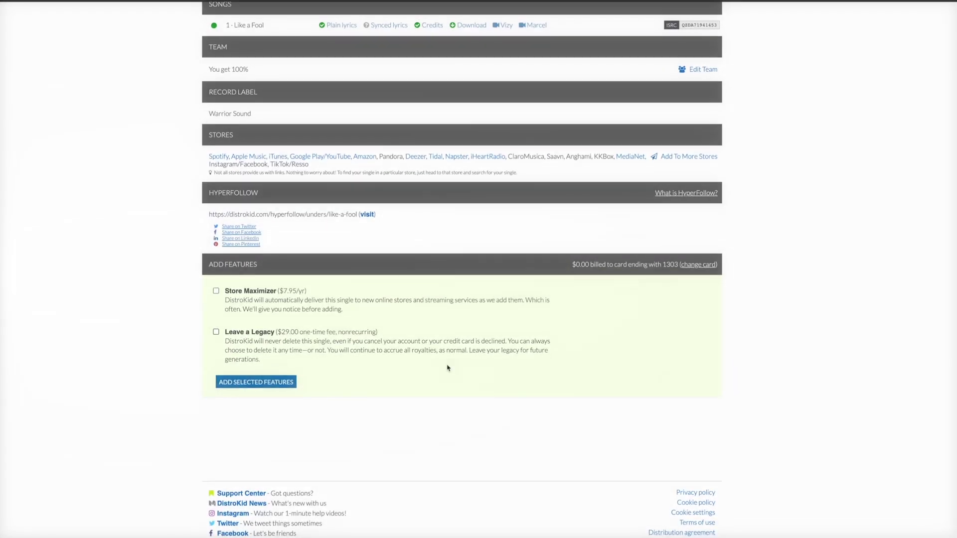
pyautogui.scroll(3, 449, 367)
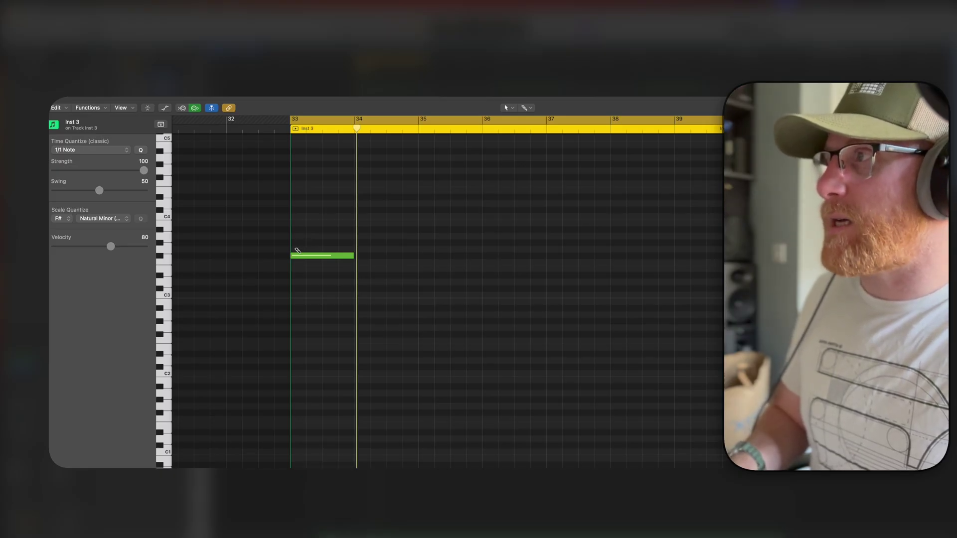
# Step: Draw a second one-bar note above the first at bar 33 and raise it one pitch
pyautogui.click(298, 251)
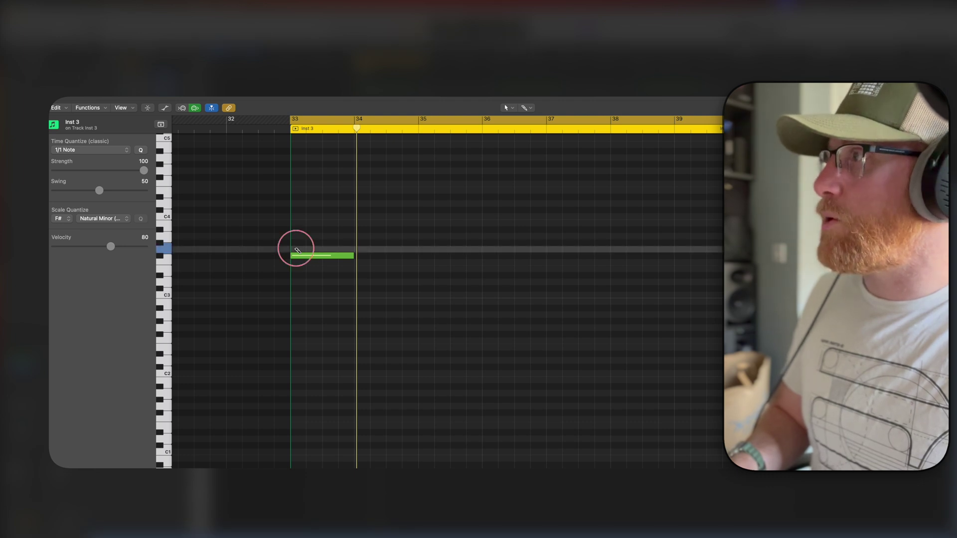
pyautogui.click(297, 243)
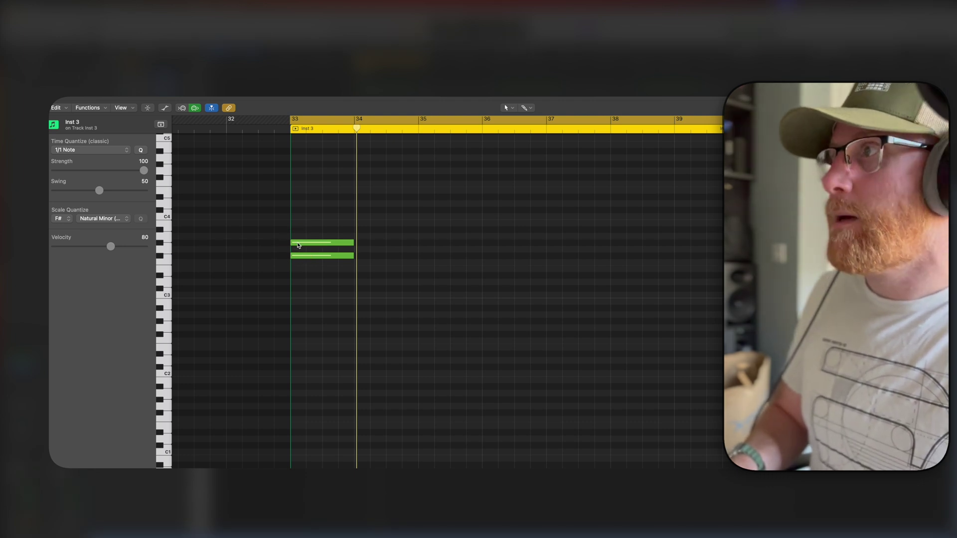
pyautogui.moveTo(298, 245)
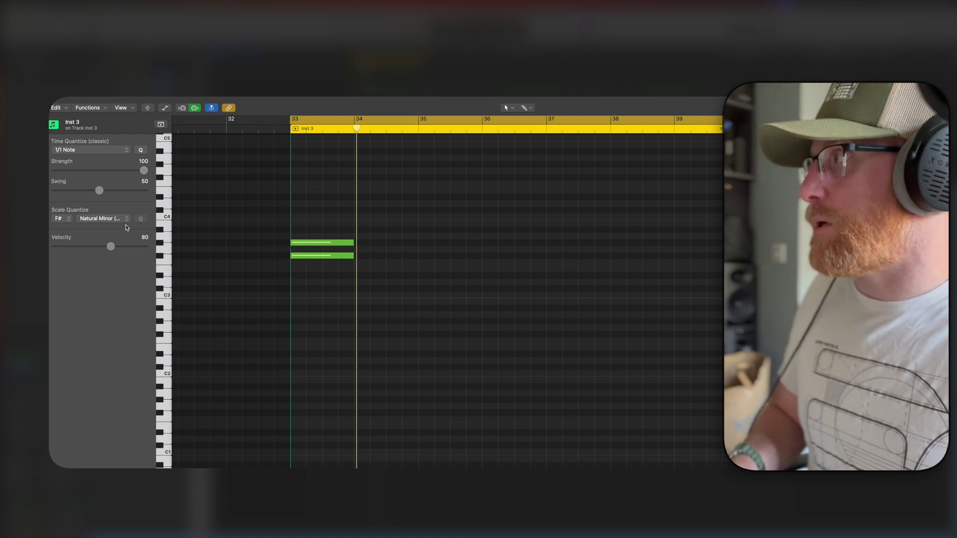
pyautogui.moveTo(318, 244); pyautogui.dragTo(315, 230)
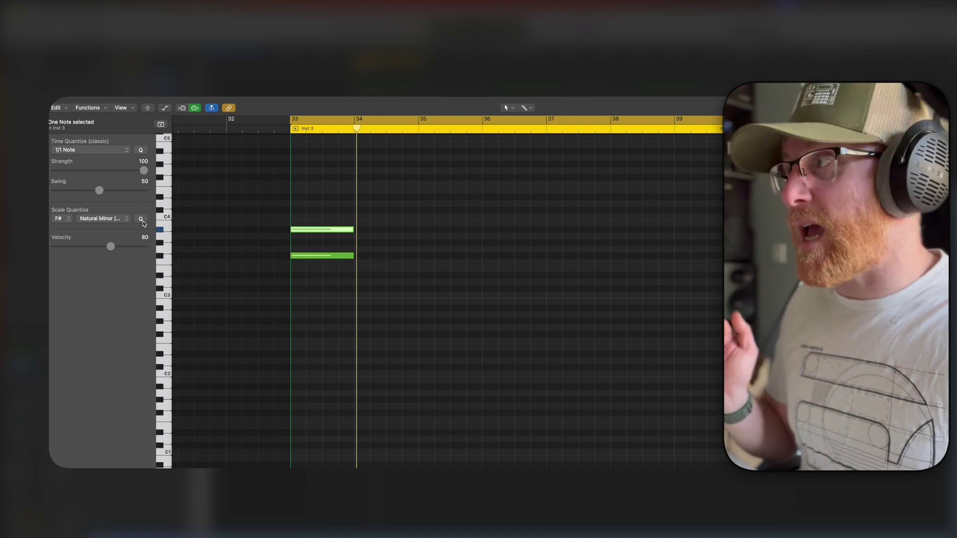
# Step: Scale-quantize the upper note to F# Natural Minor, audition the interval, and select both notes
pyautogui.click(142, 219)
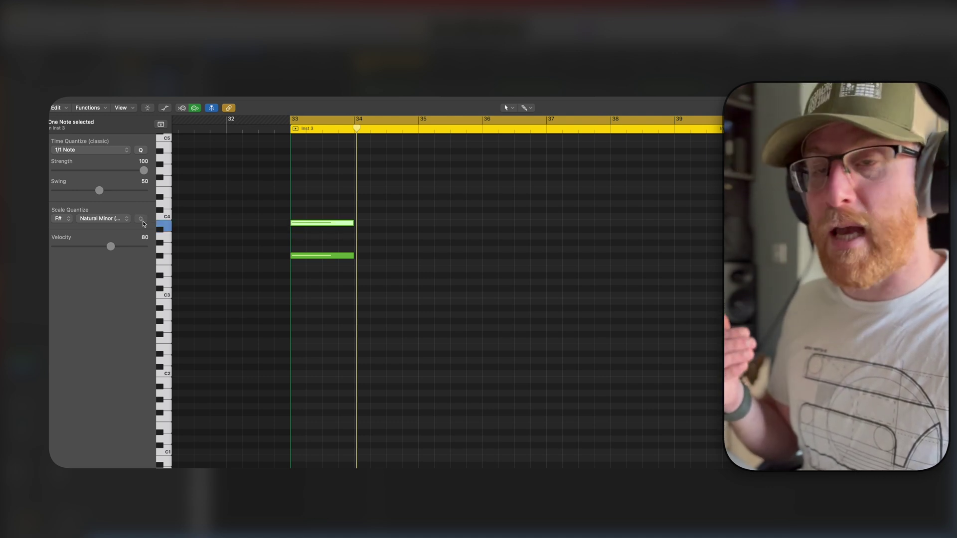
pyautogui.moveTo(314, 222); pyautogui.dragTo(314, 235)
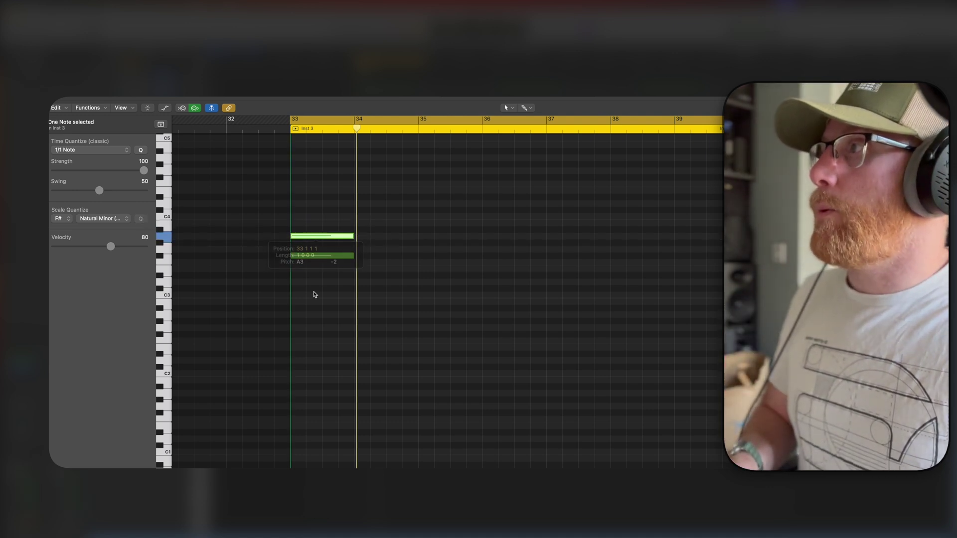
pyautogui.press('space')
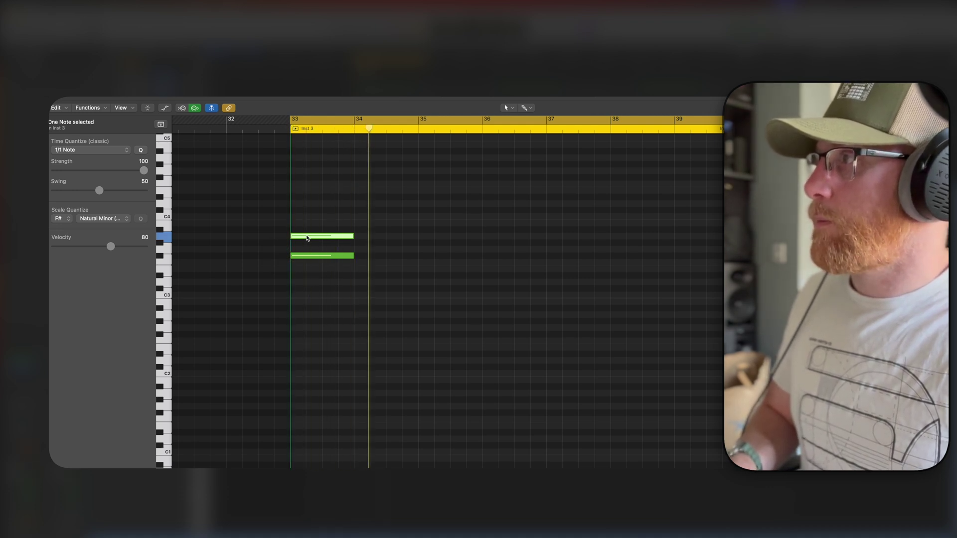
pyautogui.moveTo(306, 235); pyautogui.dragTo(308, 227)
pyautogui.press('space')
pyautogui.press('space')
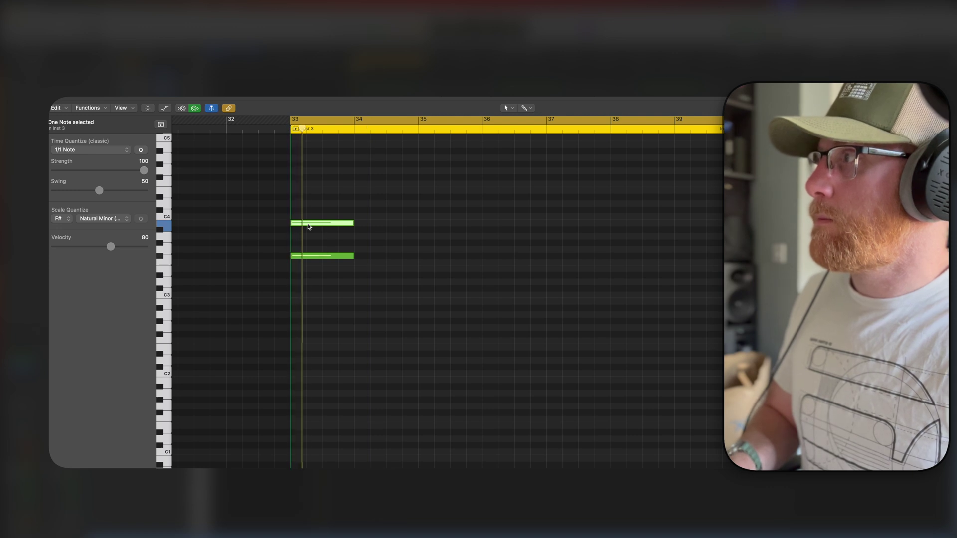
pyautogui.press('space')
pyautogui.moveTo(342, 274); pyautogui.dragTo(338, 216)
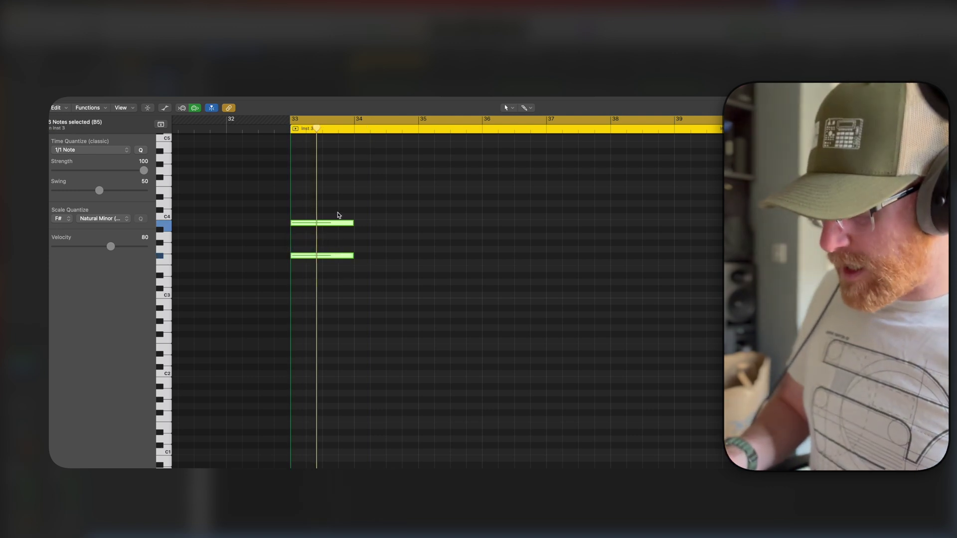
# Step: Drop both notes an octave, add a third note above them, and play the three-note chord
pyautogui.hotkey('shift', 'alt', 'Down')
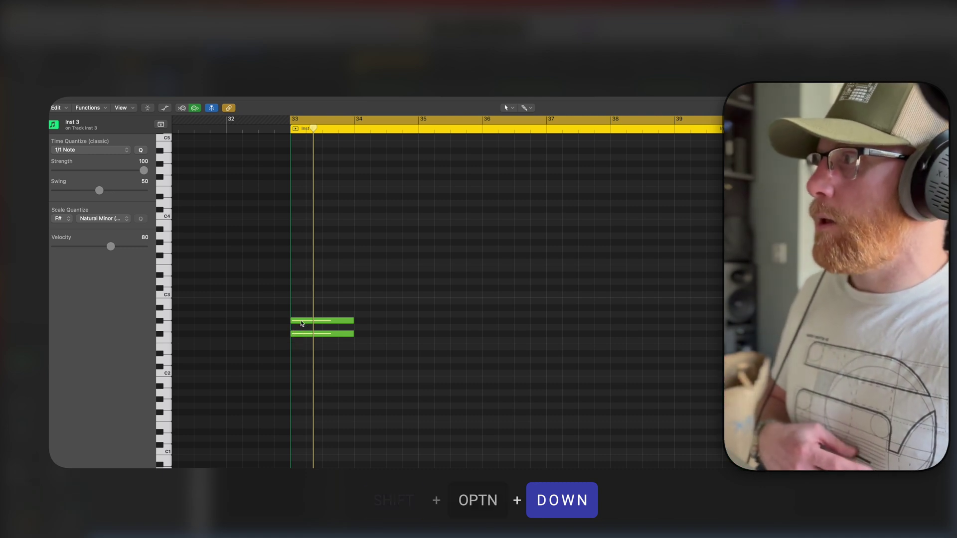
pyautogui.moveTo(300, 323)
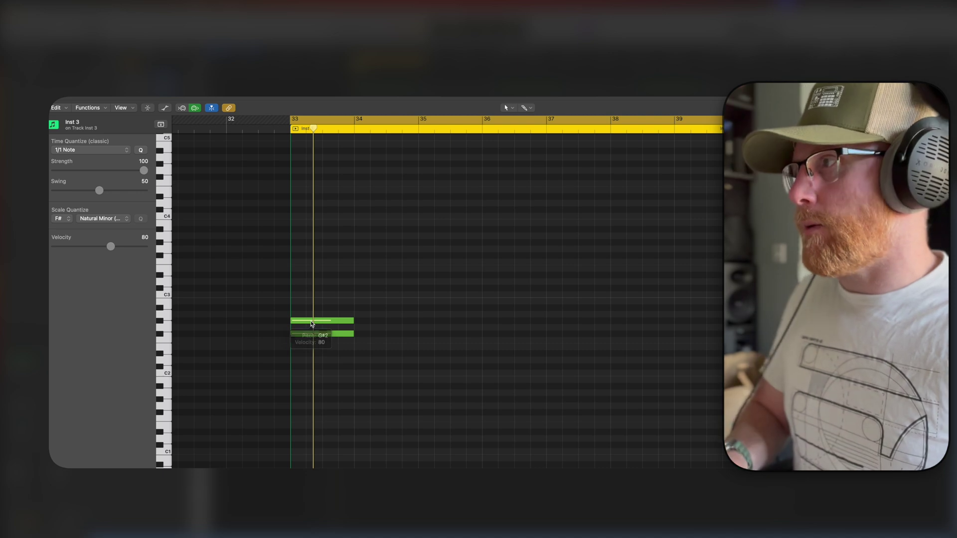
pyautogui.moveTo(312, 323); pyautogui.dragTo(312, 316)
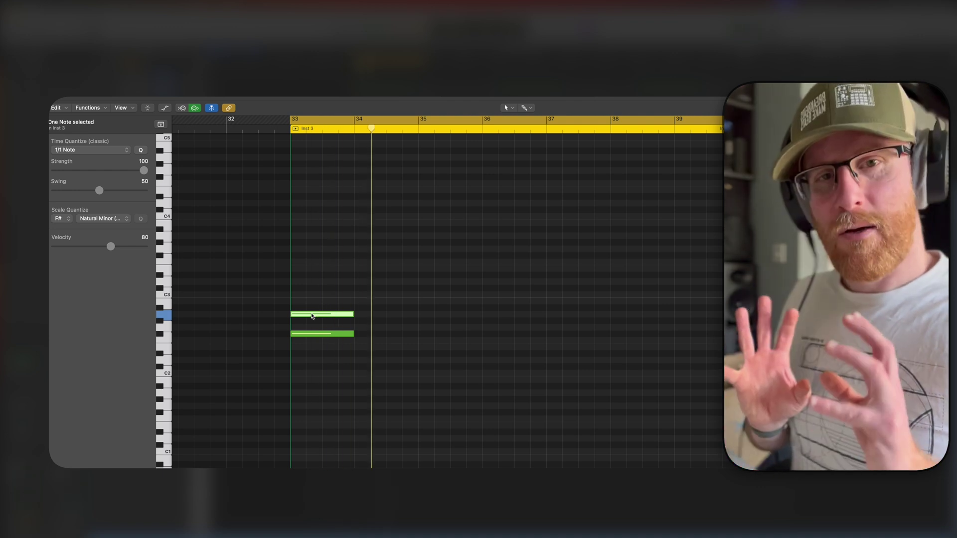
pyautogui.moveTo(312, 316); pyautogui.dragTo(313, 319)
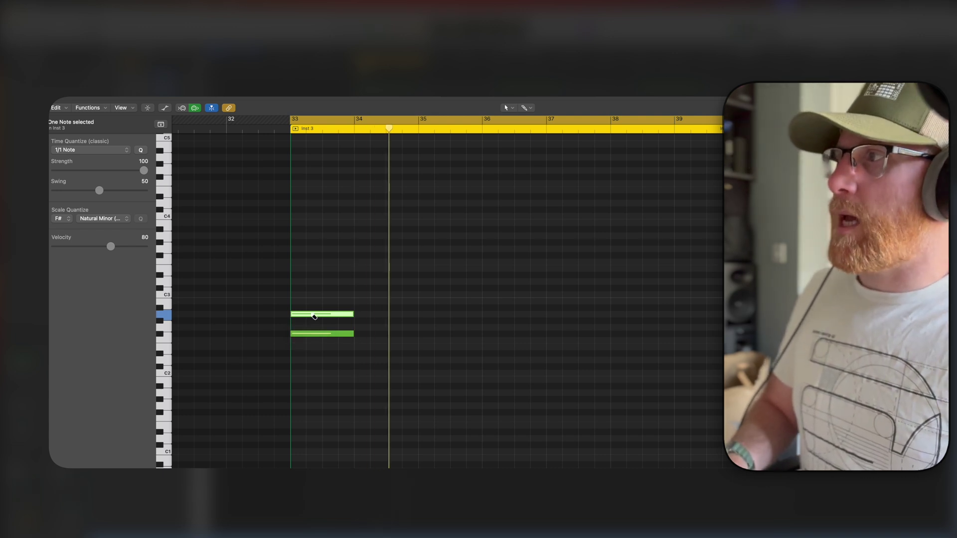
pyautogui.click(294, 291)
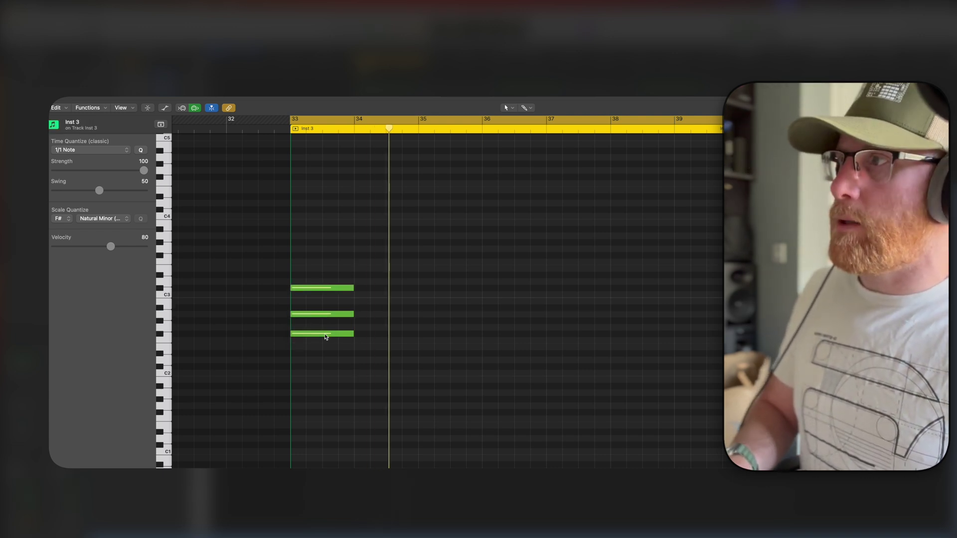
pyautogui.press('space')
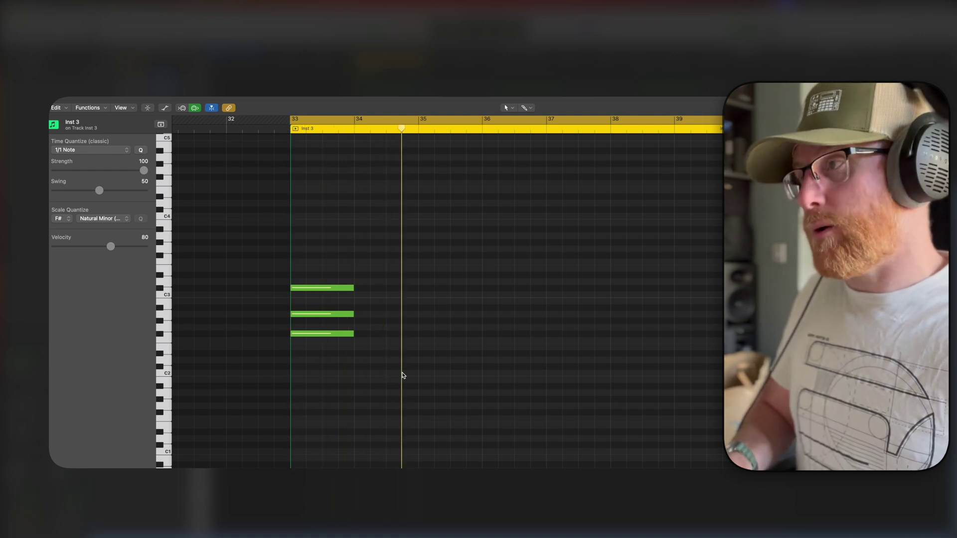
# Step: Stretch all three bar-33 chord notes to end at bar 35 and play it back
pyautogui.moveTo(383, 357); pyautogui.dragTo(319, 232)
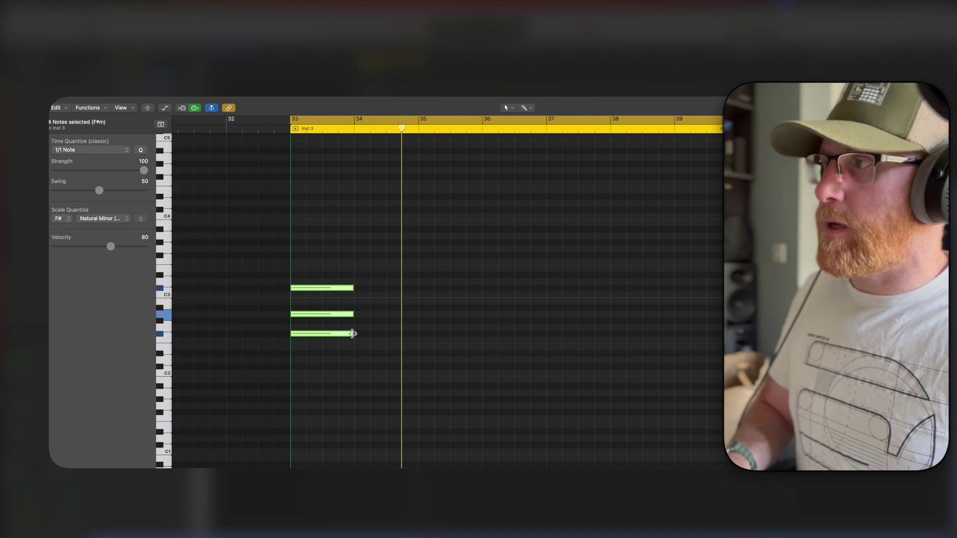
pyautogui.moveTo(353, 334); pyautogui.dragTo(419, 334)
pyautogui.hotkey('shift', 'space')
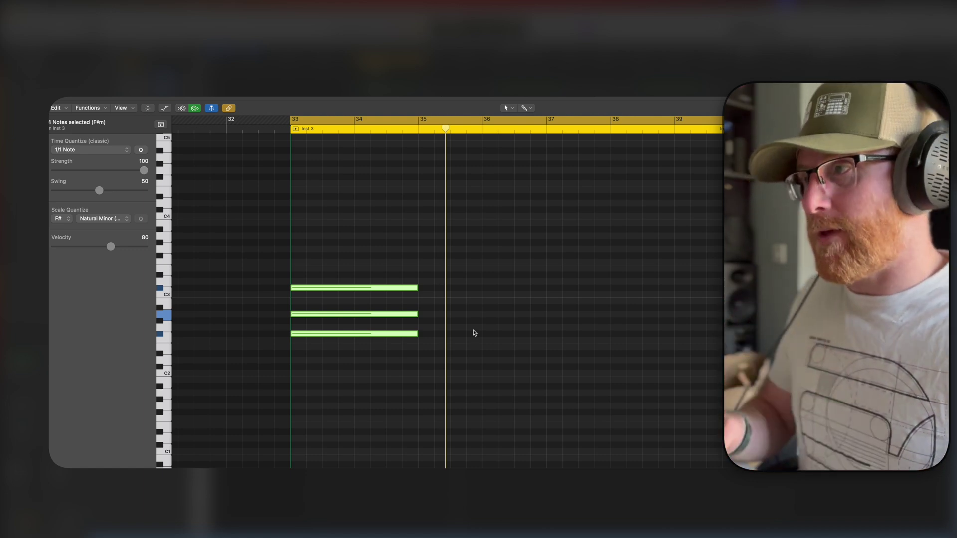
# Step: Draw three notes at bar 35, lengthen them to bar 37, and play from bar 33
pyautogui.click(473, 333)
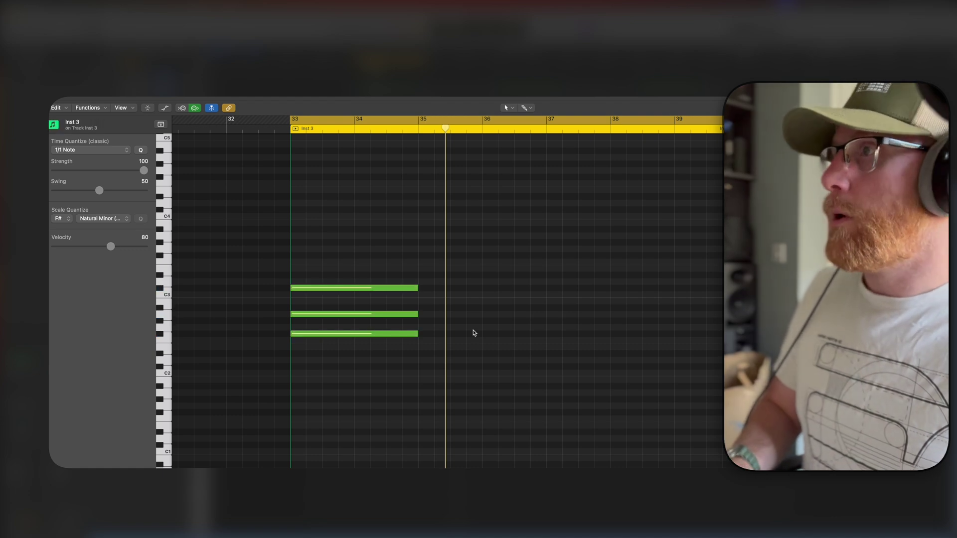
pyautogui.click(423, 315)
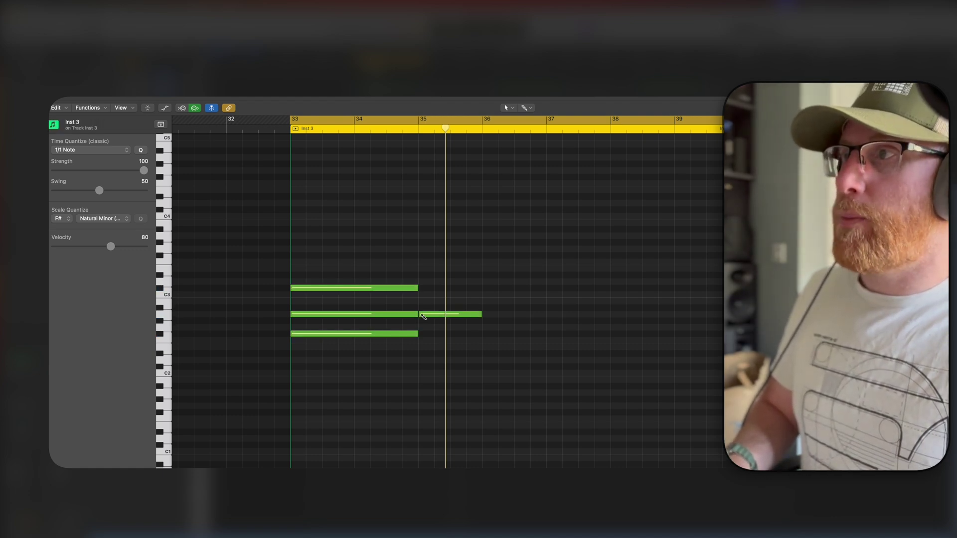
pyautogui.click(422, 288)
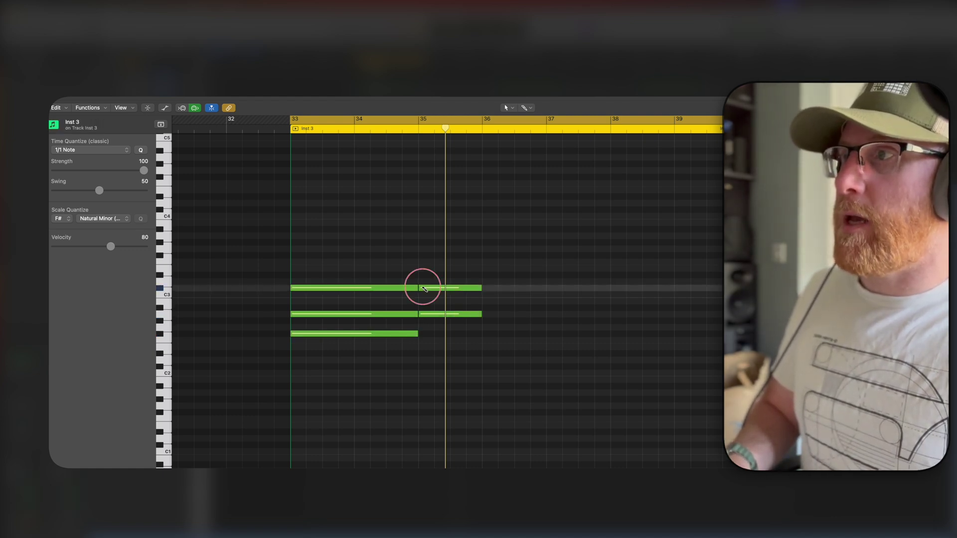
pyautogui.click(422, 345)
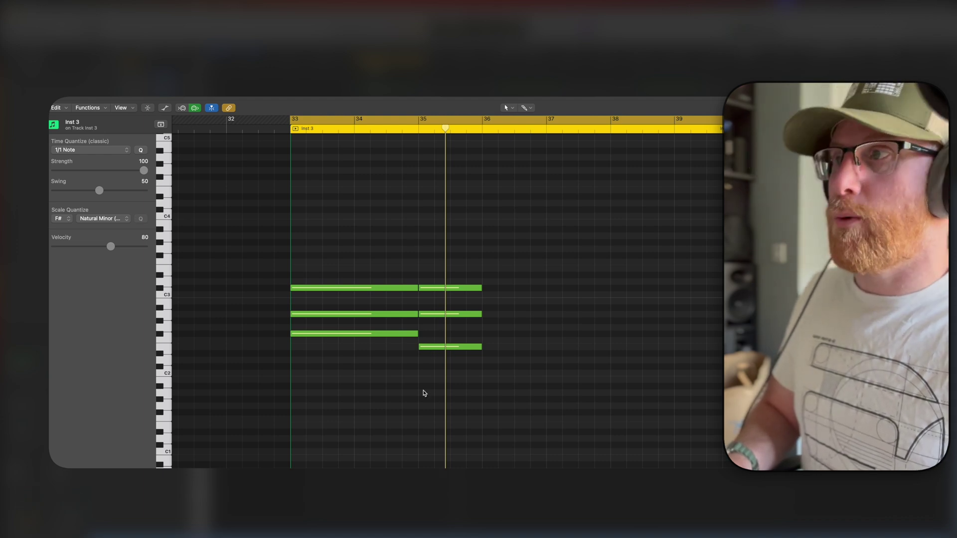
pyautogui.moveTo(502, 370); pyautogui.dragTo(466, 286)
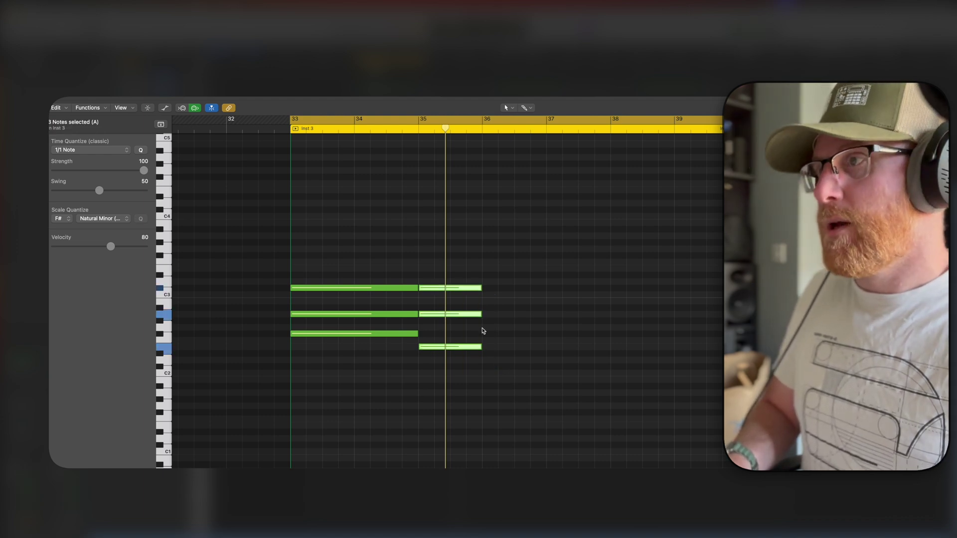
pyautogui.moveTo(480, 347); pyautogui.dragTo(546, 351)
pyautogui.press('space')
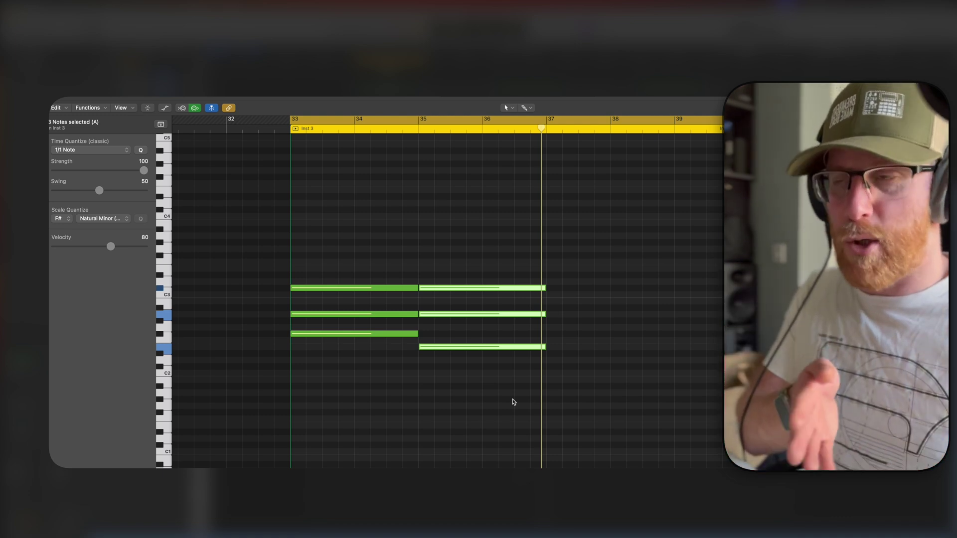
# Step: Add a passing bass note in bar 36, play it, then start a bar-37 chord and select its notes
pyautogui.click(500, 374)
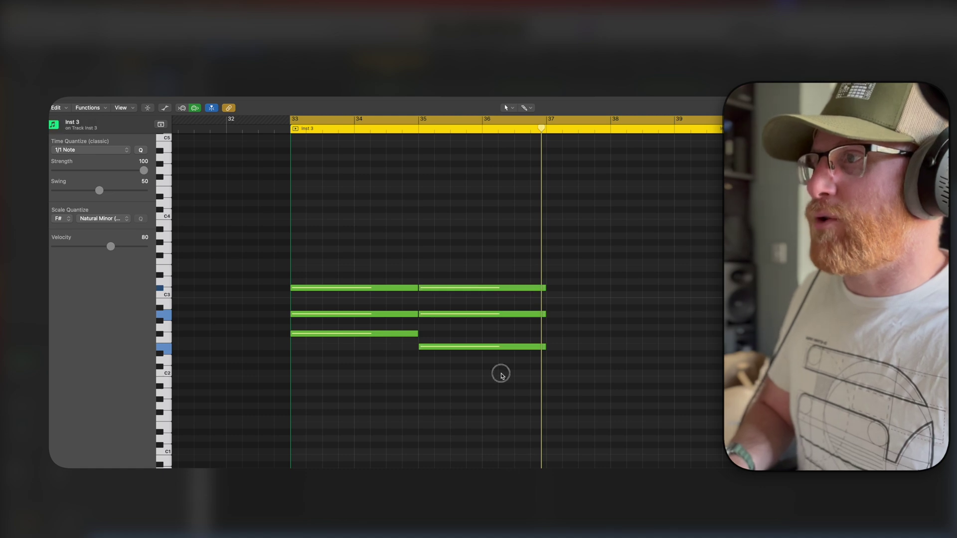
pyautogui.keyDown('super'); pyautogui.click(486, 360); pyautogui.keyUp('super')
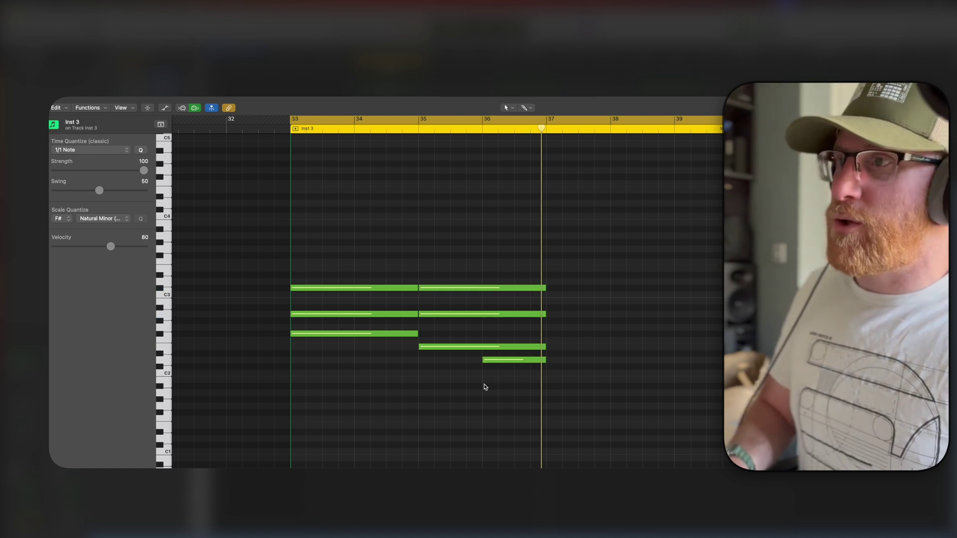
pyautogui.press('space')
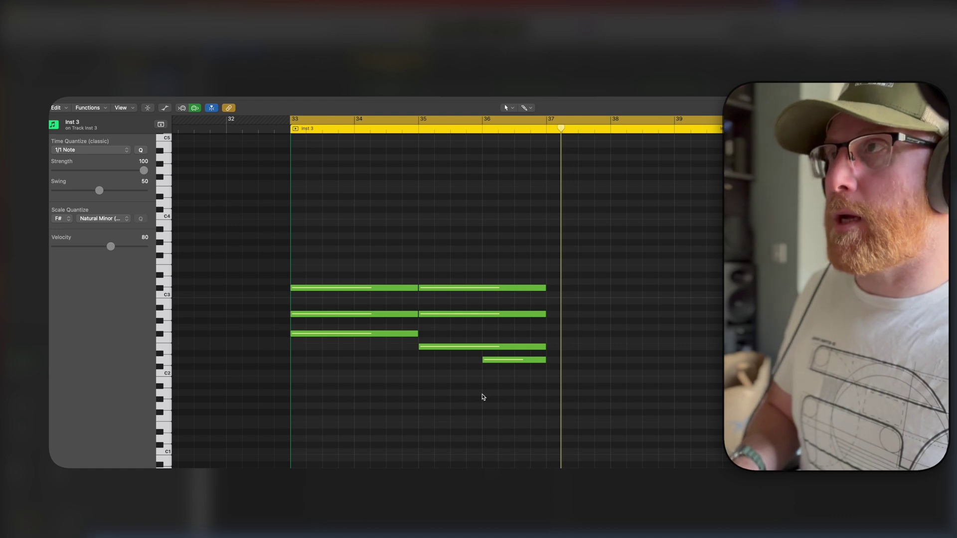
pyautogui.click(549, 334)
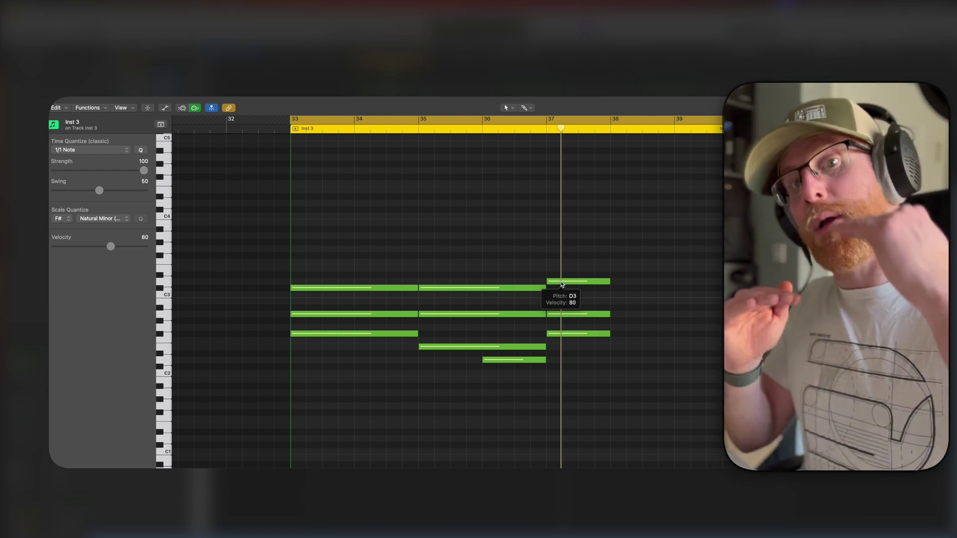
pyautogui.moveTo(546, 273); pyautogui.dragTo(673, 335)
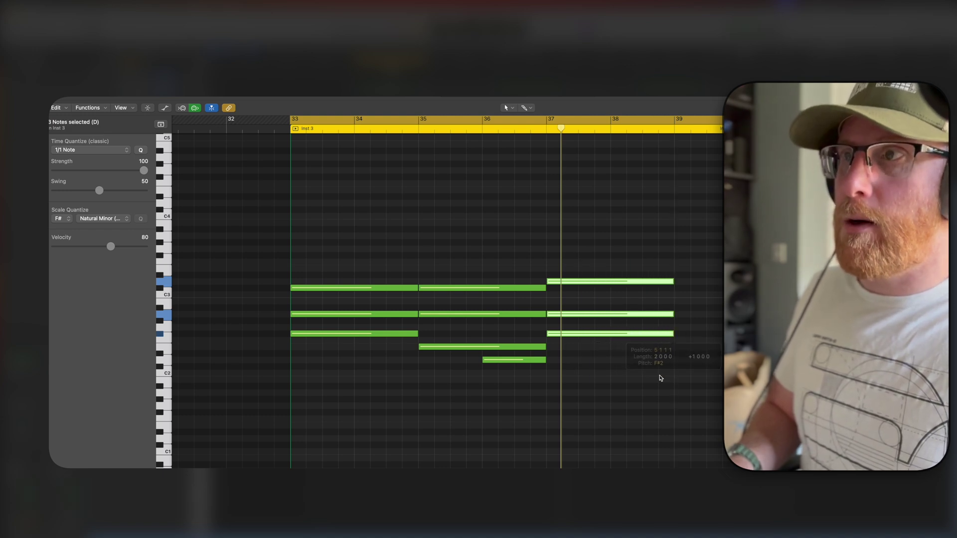
# Step: Play the progression from bar 33, then copy a bar-39 note up to the top row of the Asus4 chord
pyautogui.press('space')
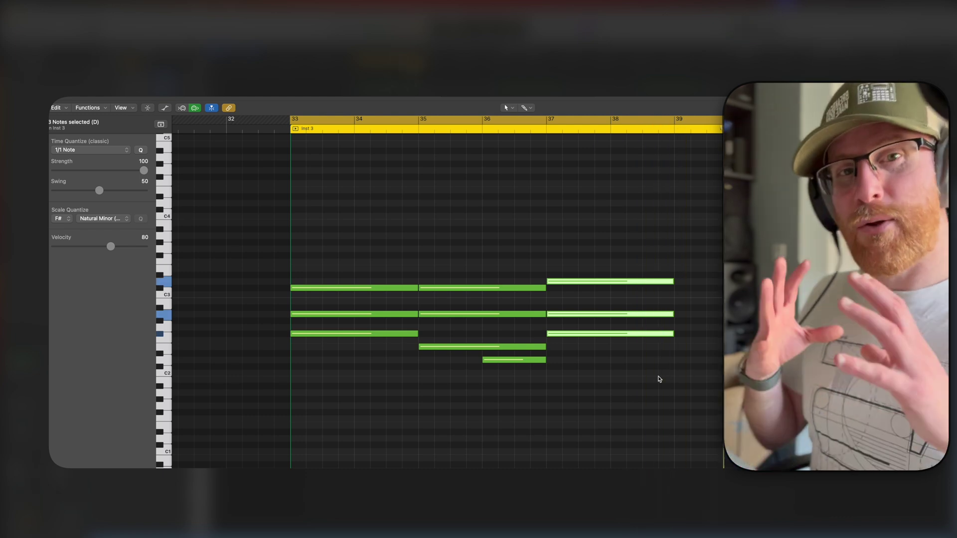
pyautogui.click(657, 371)
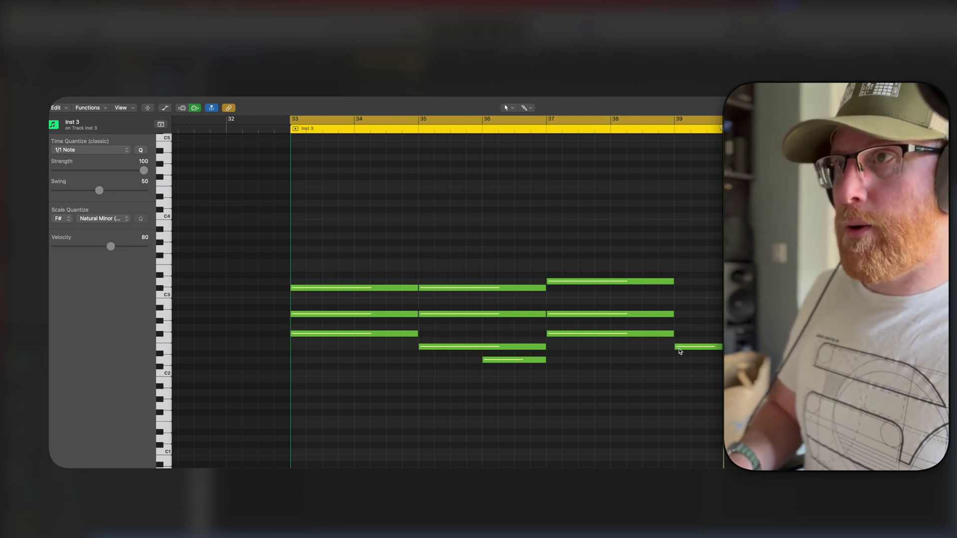
pyautogui.moveTo(678, 311); pyautogui.dragTo(676, 281)
# Step: Select the three-note Asus4 chord at bar 39, play from bar 33, then deselect it
pyautogui.moveTo(718, 355); pyautogui.dragTo(712, 274)
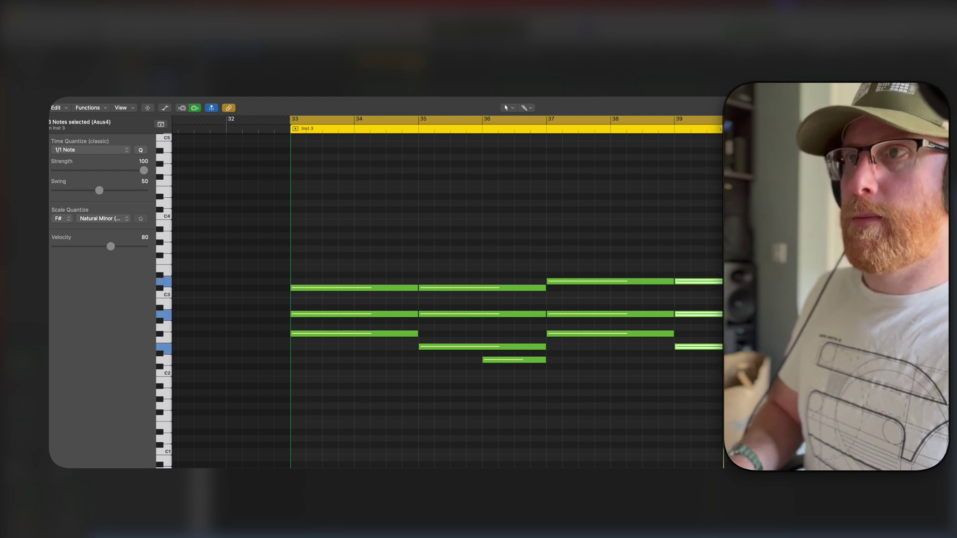
pyautogui.press('space')
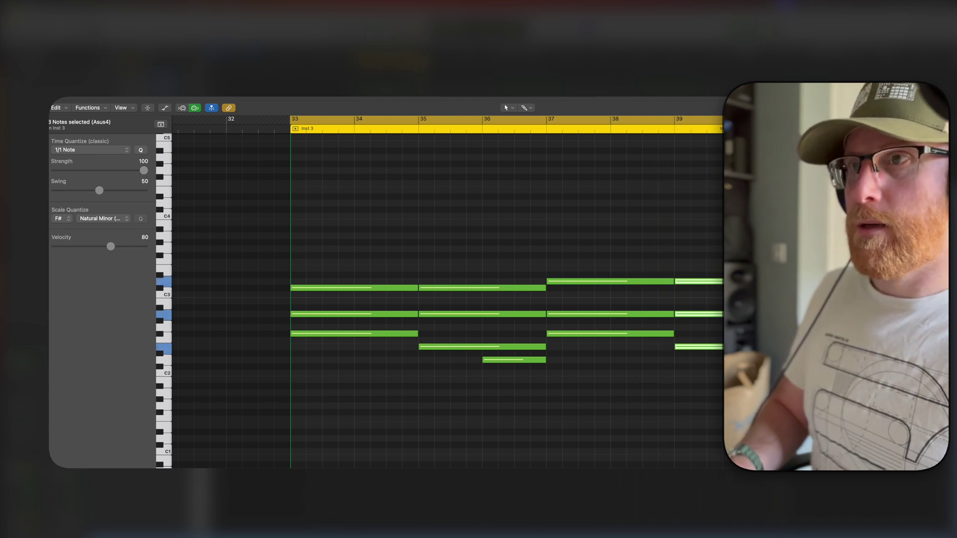
pyautogui.press('super+shift+a')
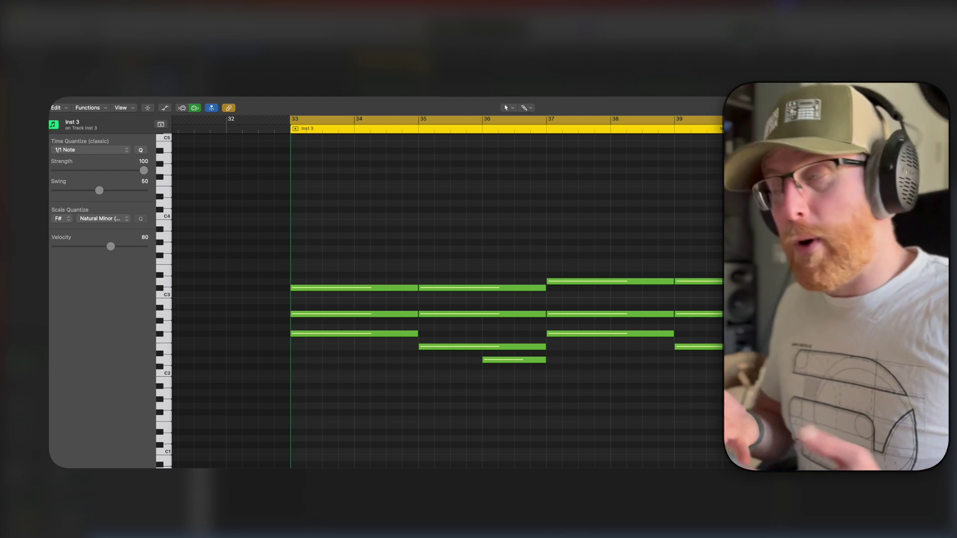
# Step: Play the complete four-chord F# minor progression back from bar 33
pyautogui.press('space')
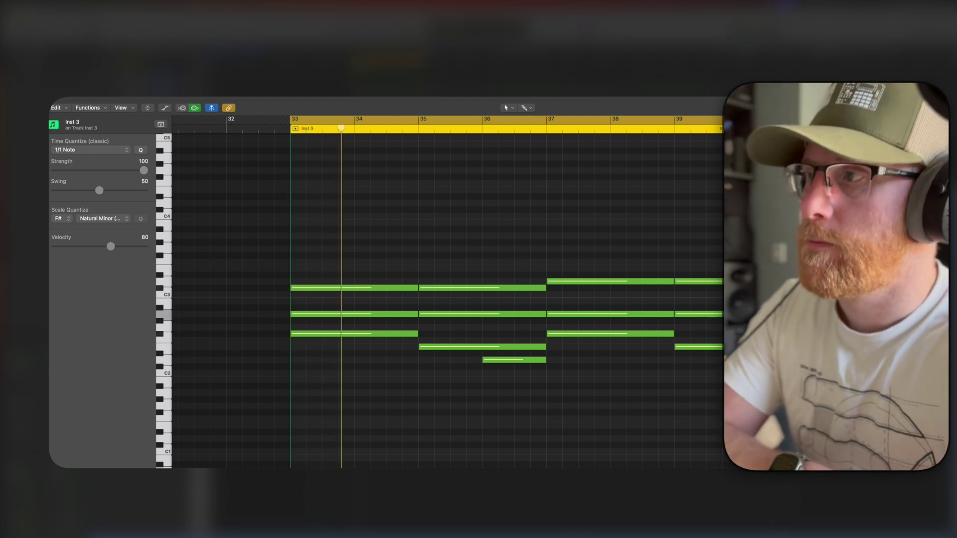